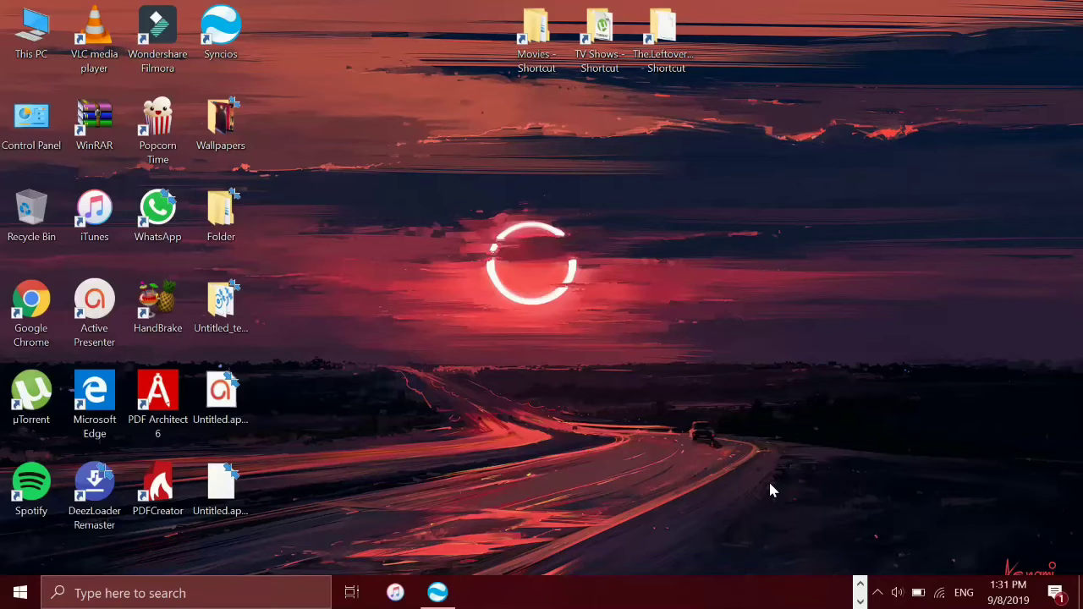
Bring up the Syncios window, move it toward the middle of the desktop, and dismiss the note about turning off iTunes
click(443, 591)
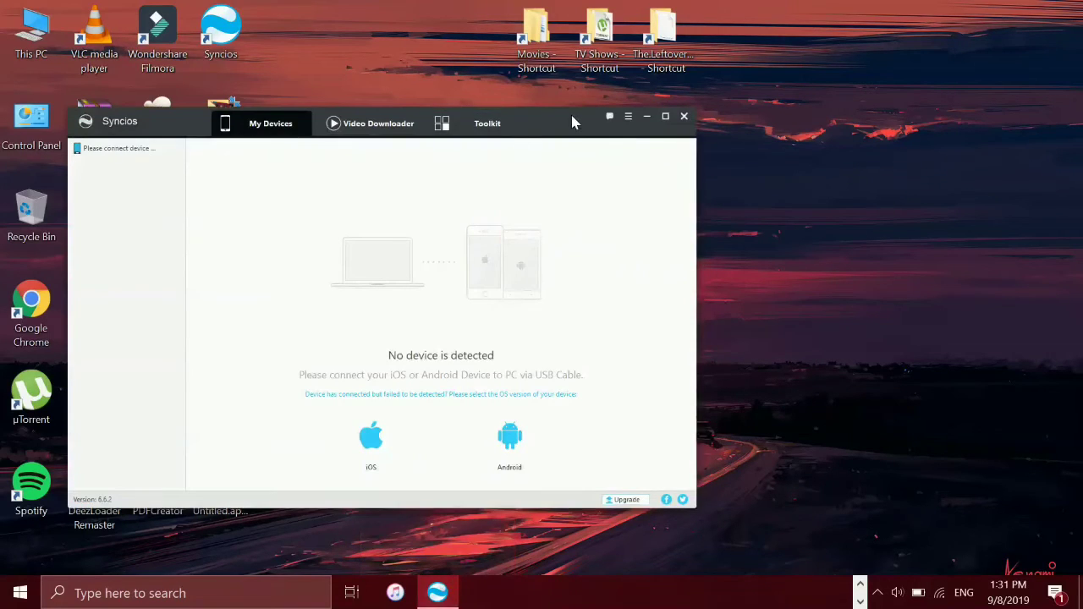
drag(573, 119, 716, 81)
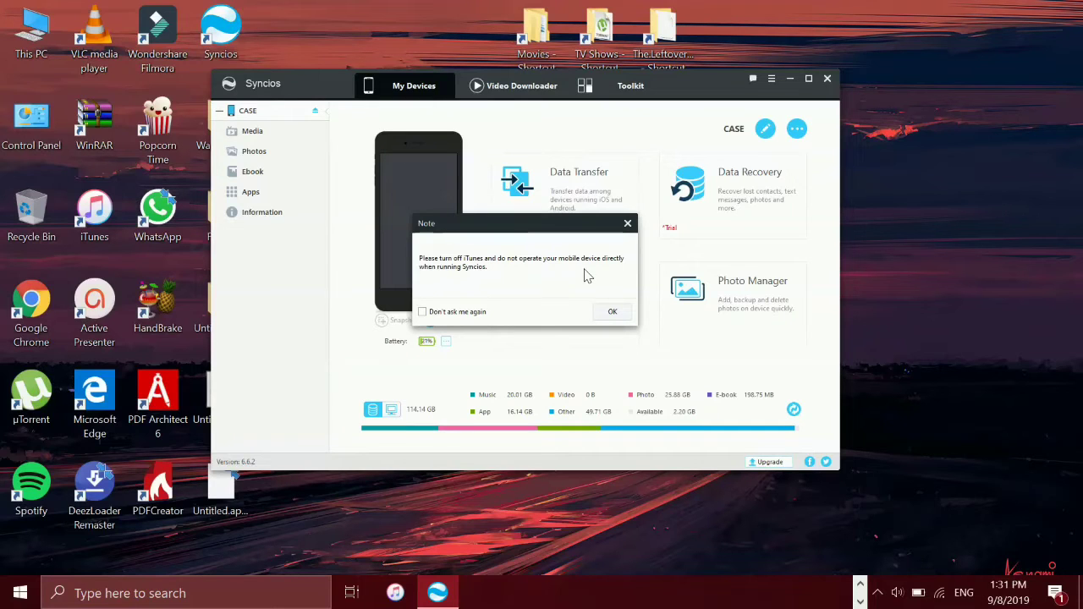
click(614, 310)
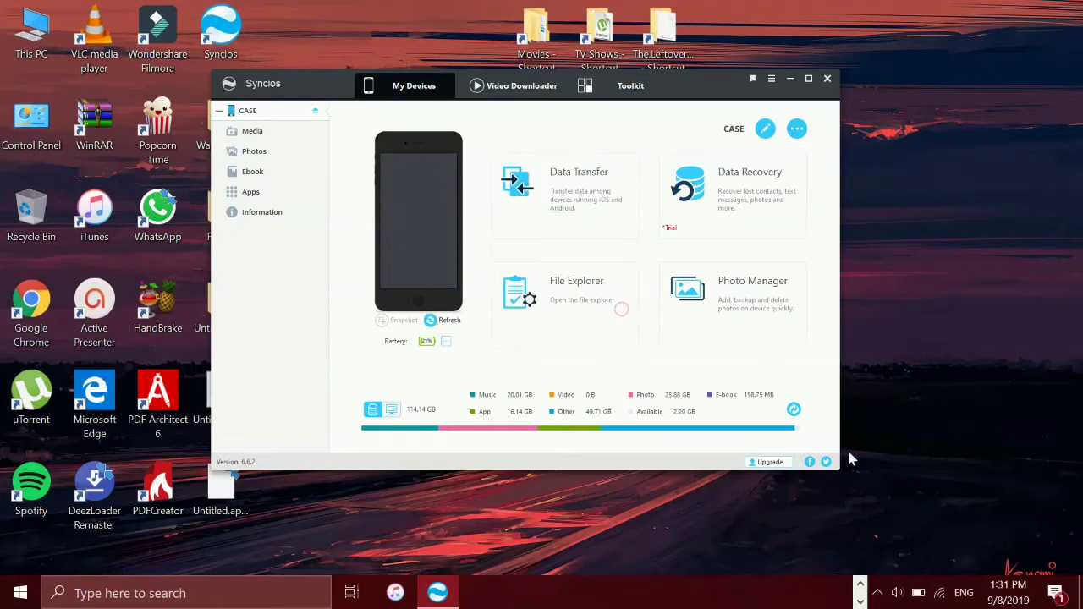
click(878, 592)
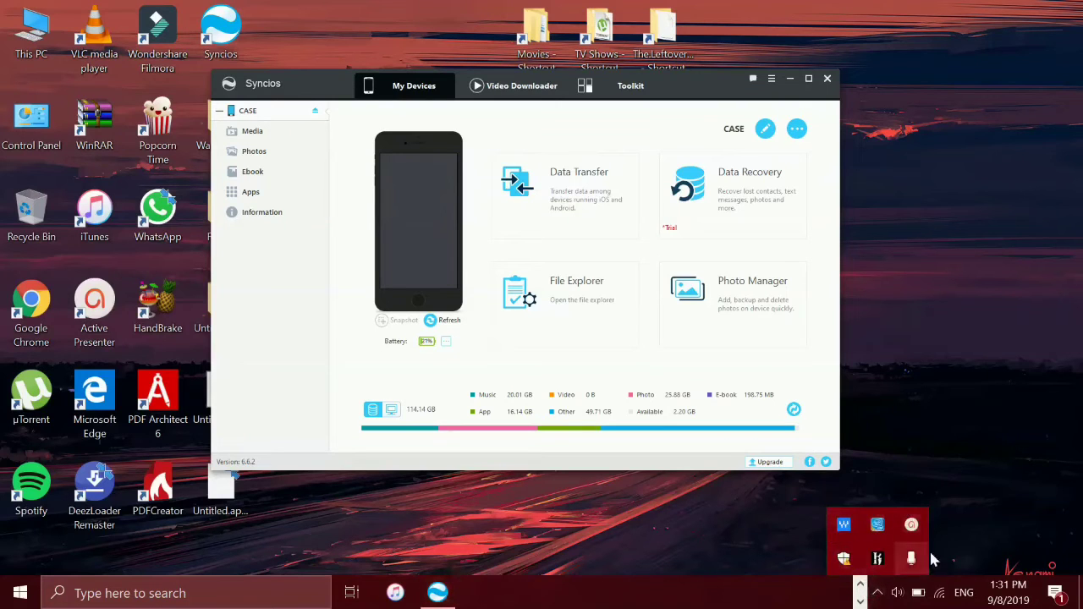
click(878, 593)
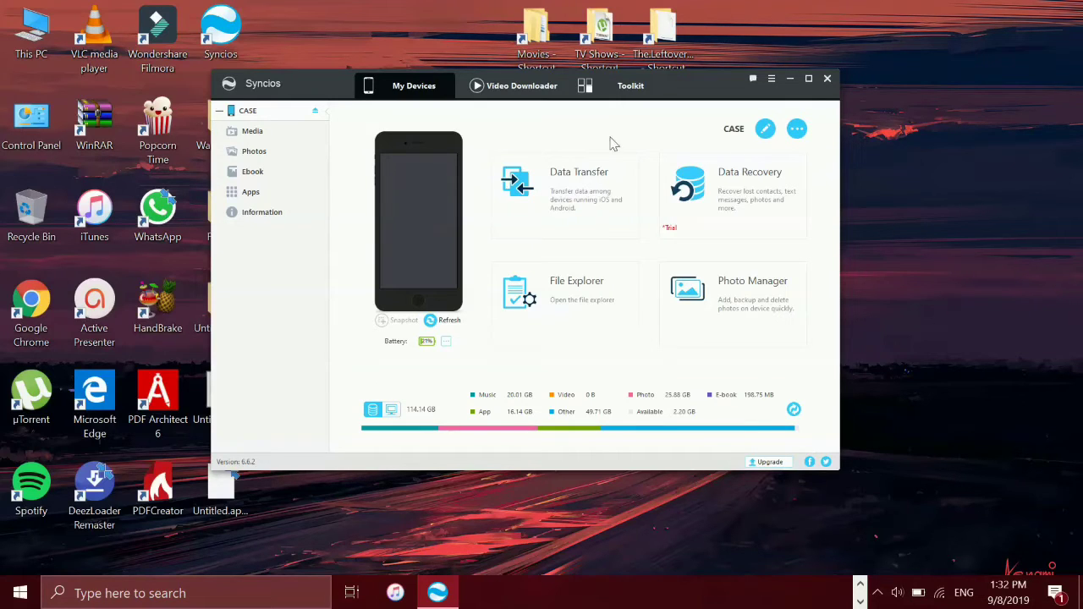
View the PC's Music folder in File Explorer, reposition the window, and minimize it
double_click(45, 50)
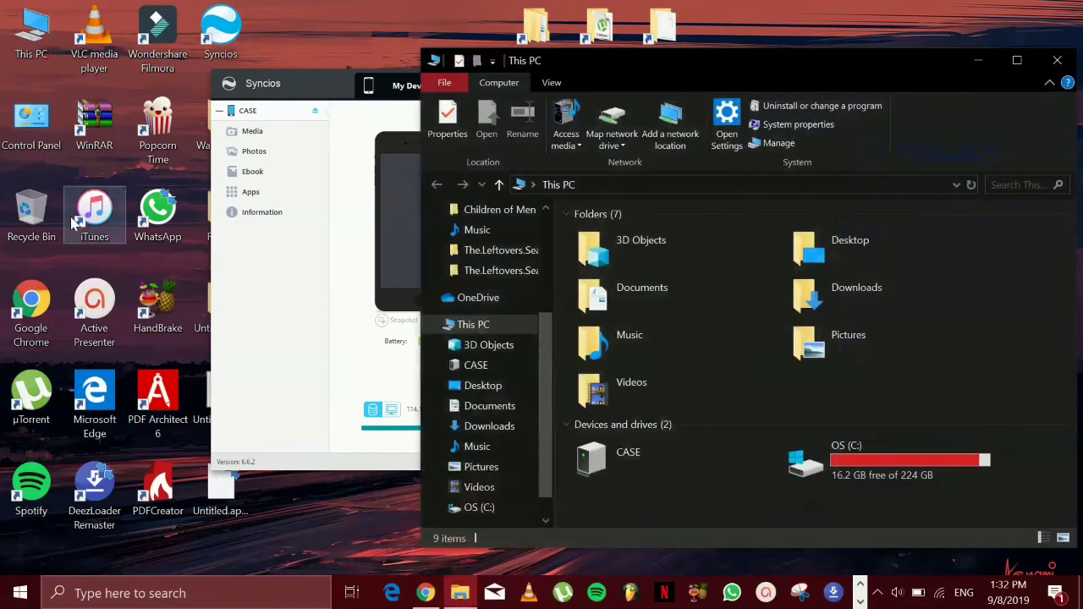
click(479, 230)
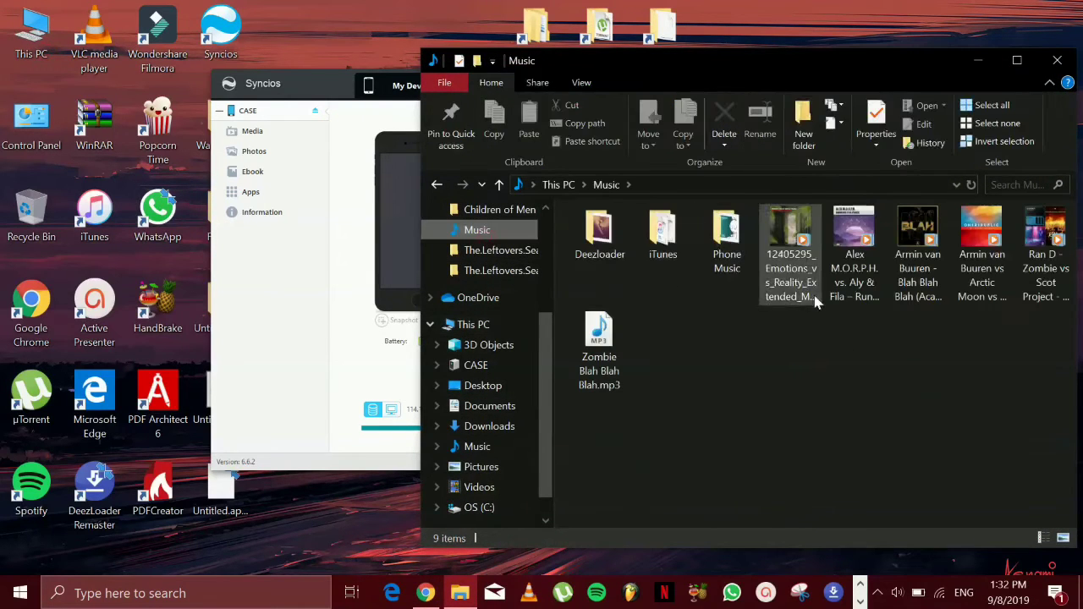
drag(825, 74, 711, 101)
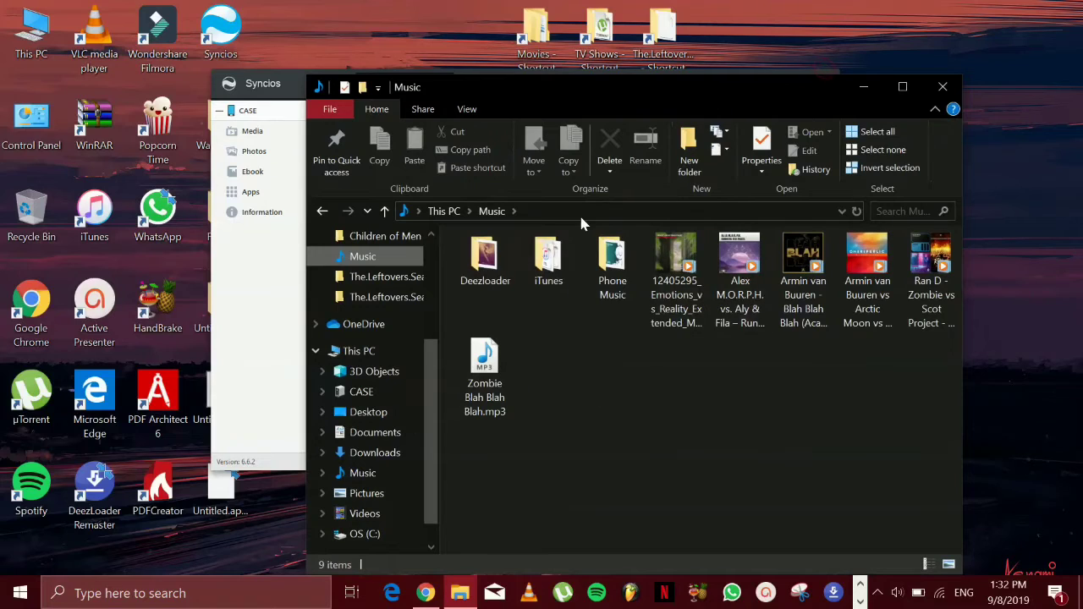
click(870, 86)
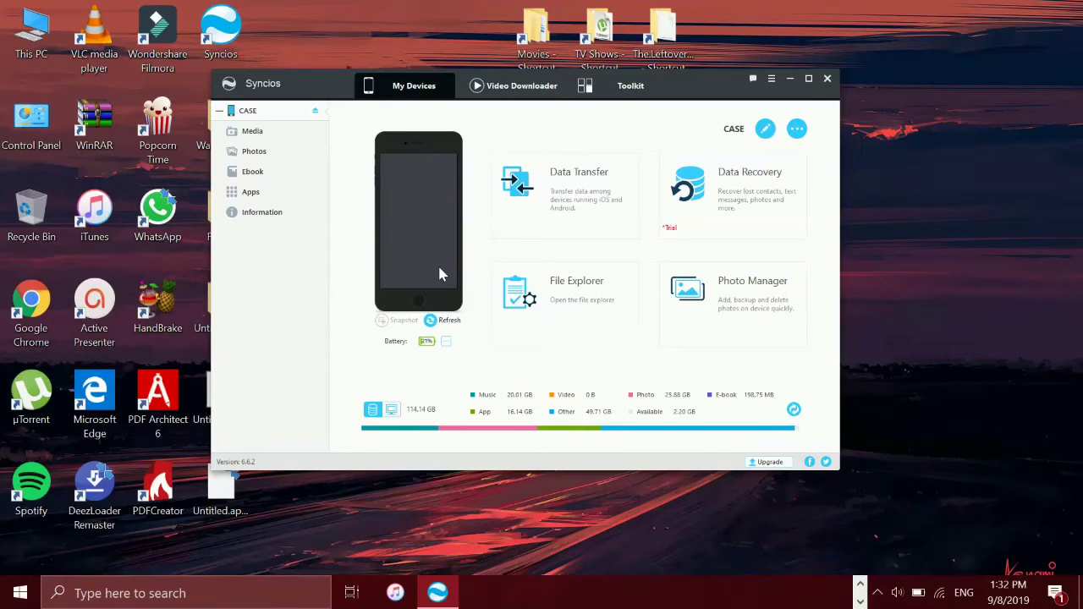
Open the connected device's media library in Syncios and look through its music list
click(296, 138)
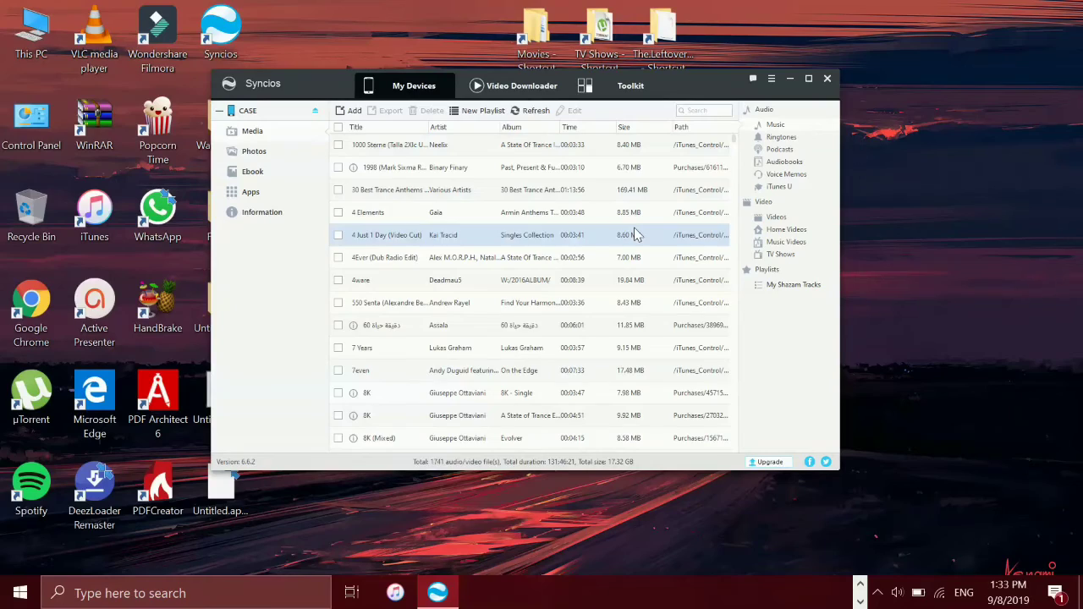
scroll(636, 234, down, 10)
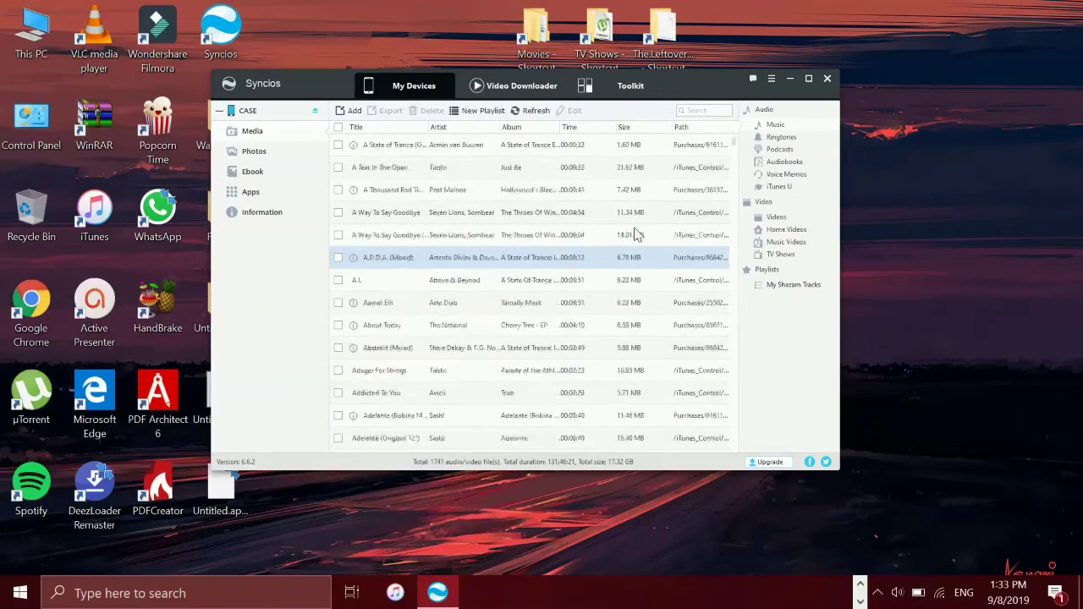
scroll(636, 235, up, 10)
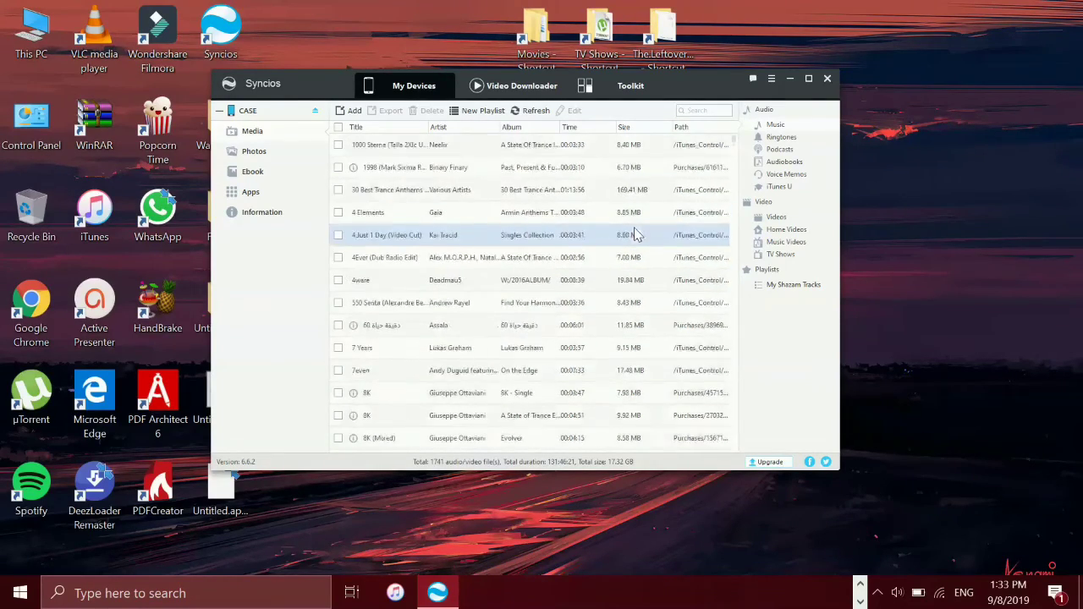
Start adding a music file to the device and browse to the Armin Only folder inside Music > Deezloader
mouse_move(354, 172)
click(352, 112)
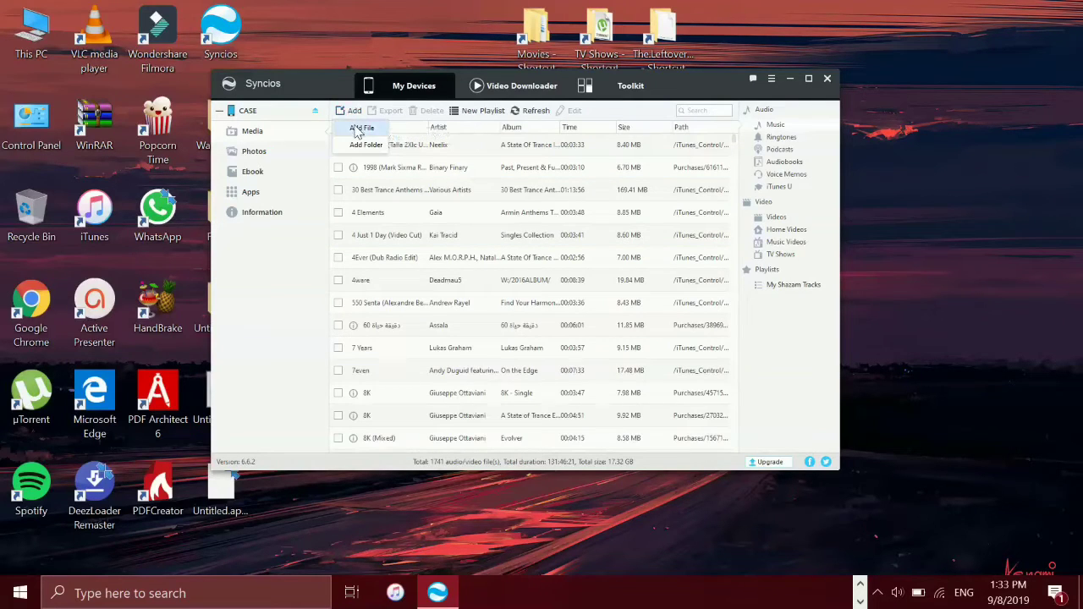
click(361, 129)
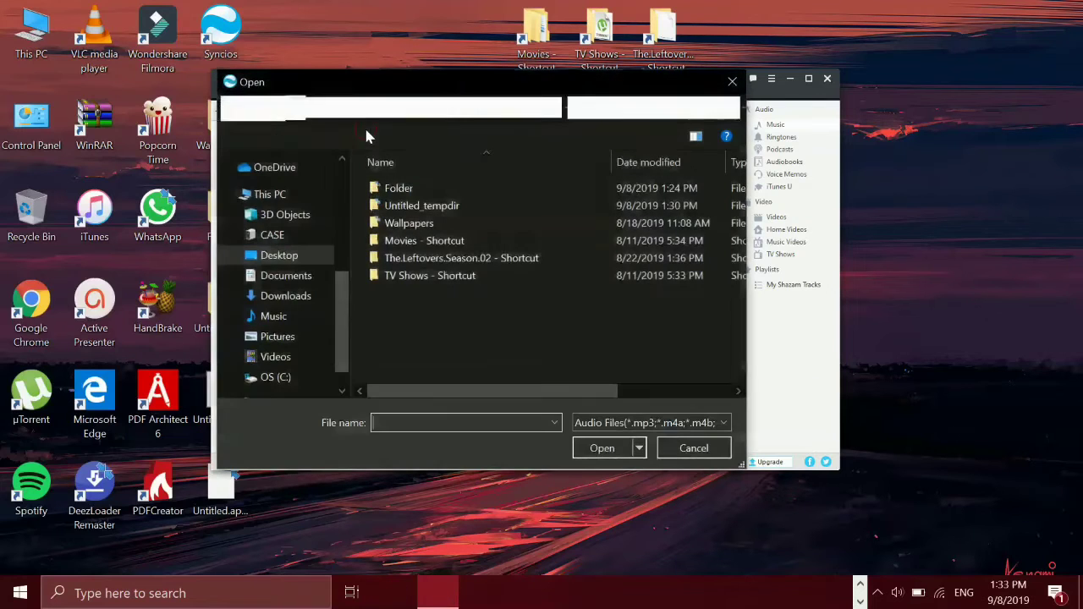
click(286, 317)
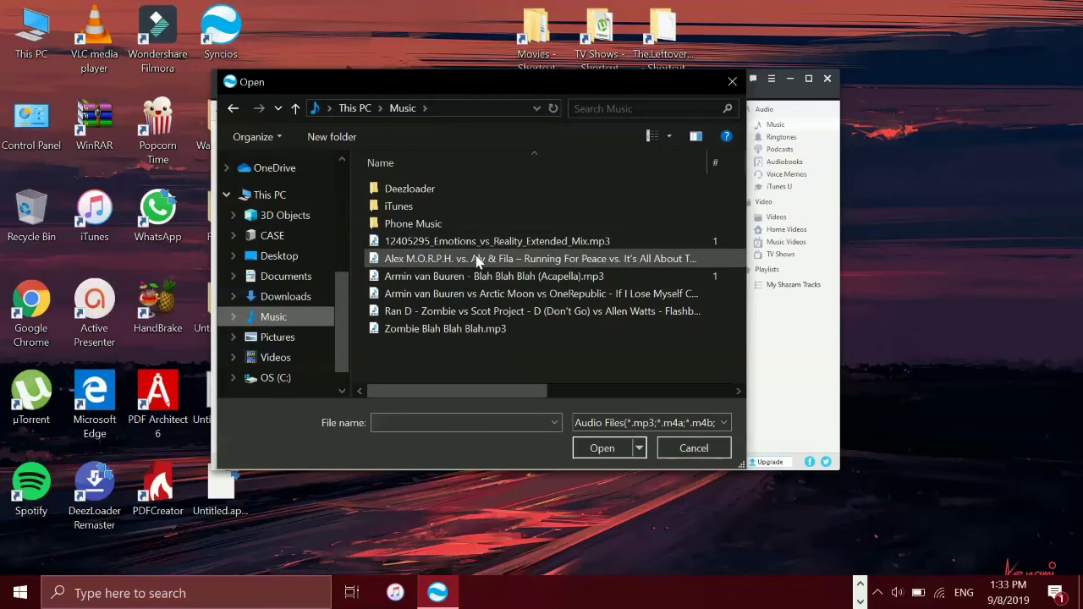
double_click(419, 191)
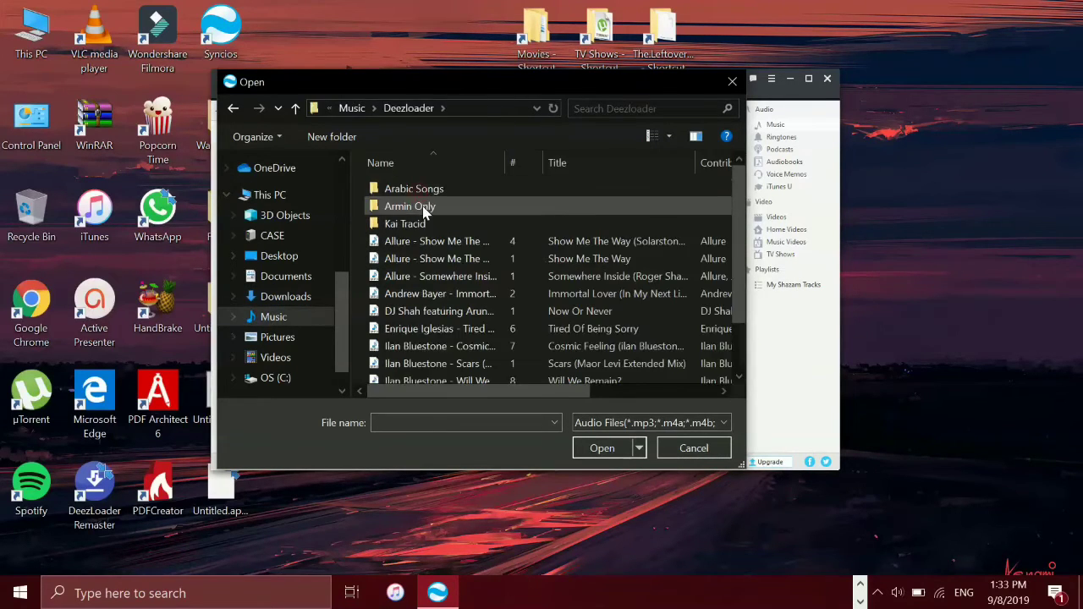
scroll(429, 251, down, 1)
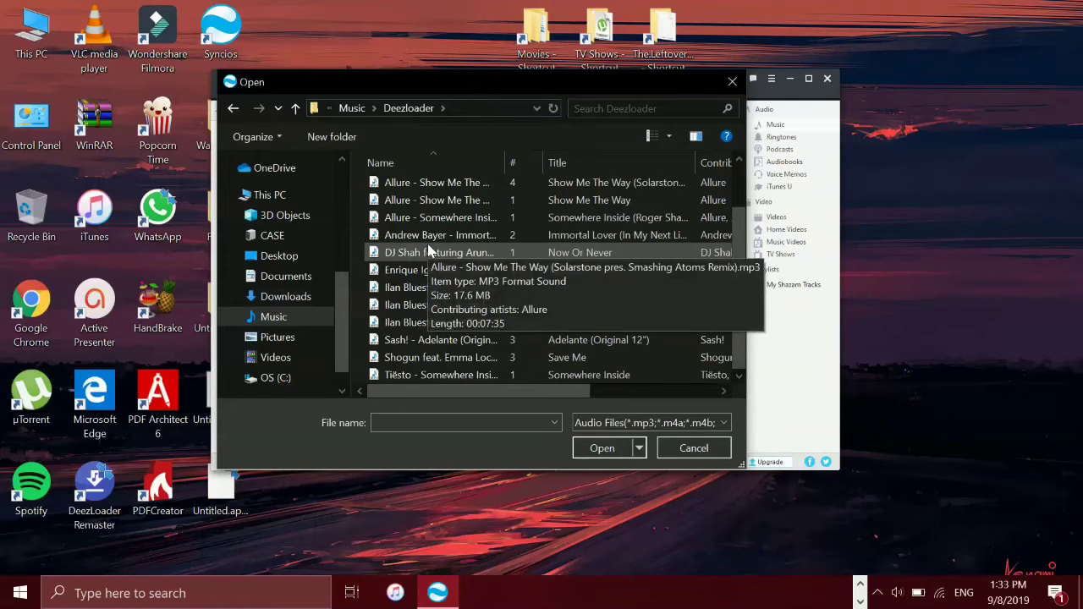
scroll(435, 254, up, 1)
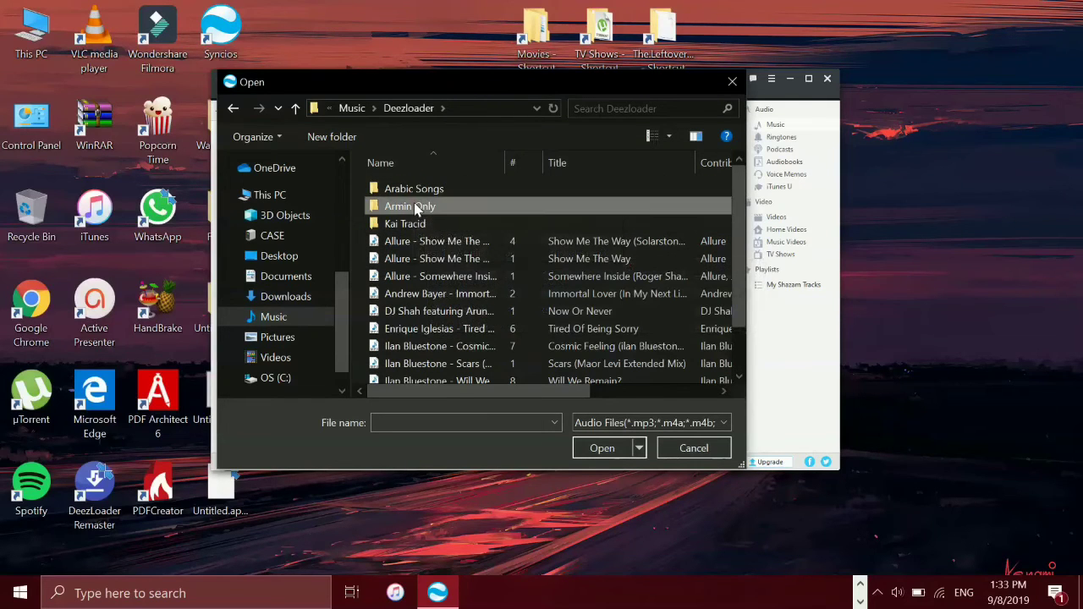
double_click(413, 207)
Widen the file name column, add "24 - Cosmic Gate - Embargo.mp3" to the device, and close the upgrade offer
scroll(452, 277, down, 2)
scroll(453, 277, down, 4)
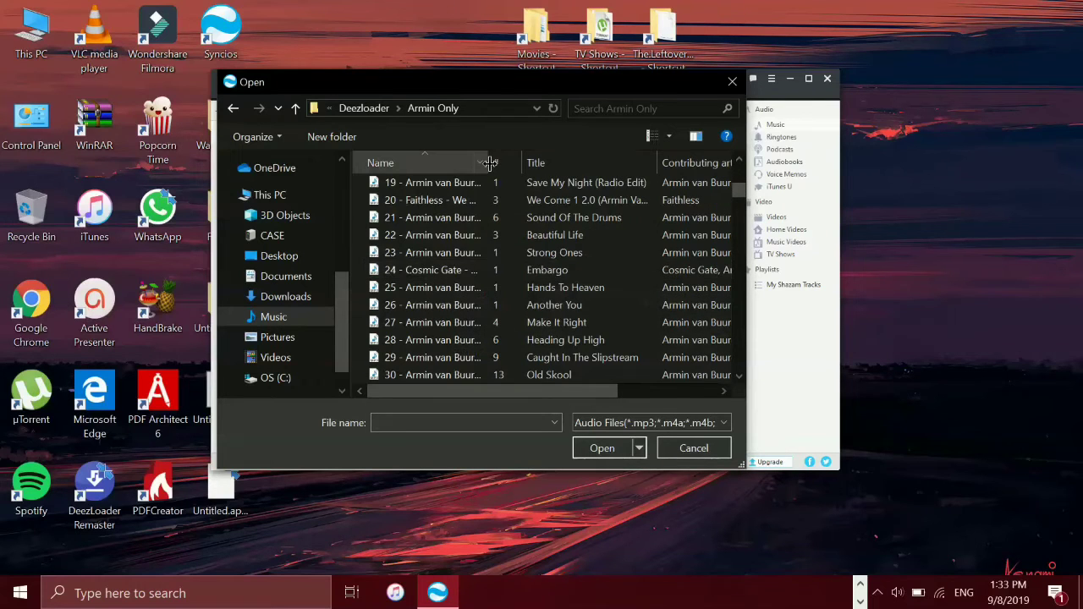
drag(489, 163, 635, 165)
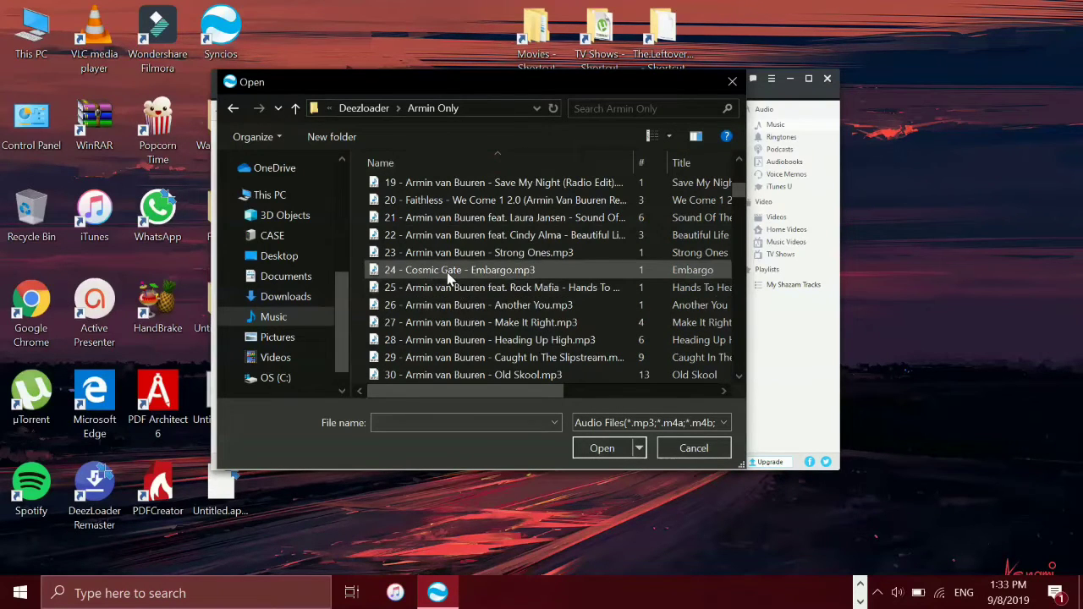
double_click(496, 273)
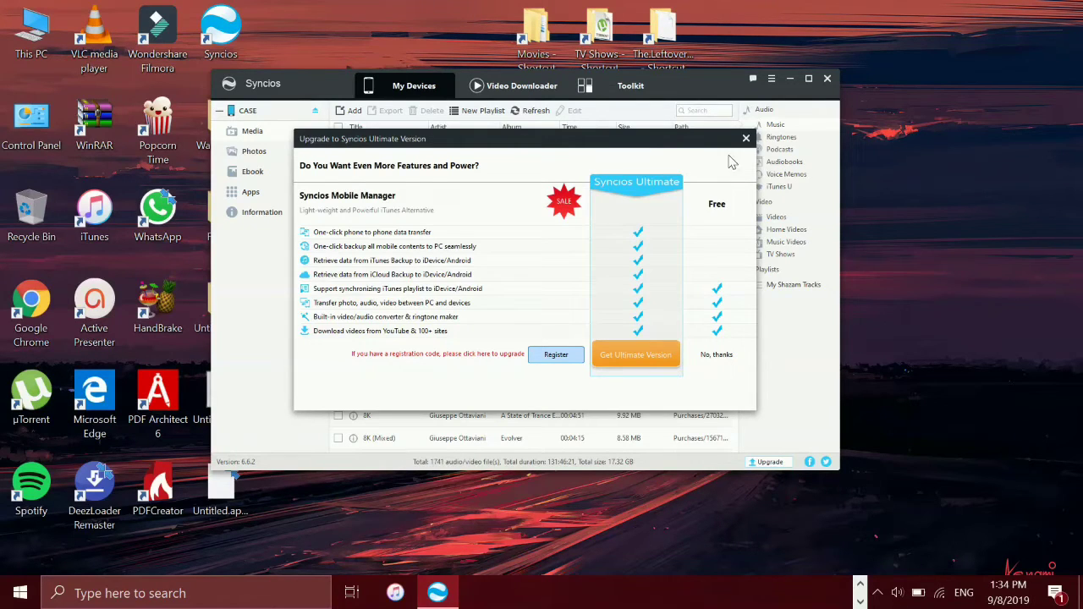
click(745, 139)
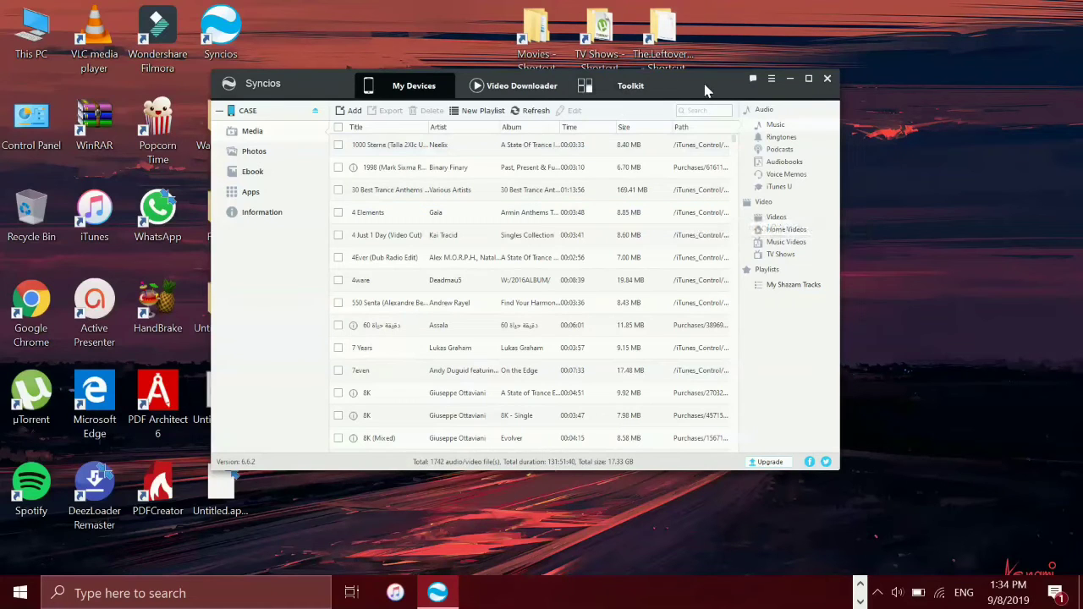
click(354, 115)
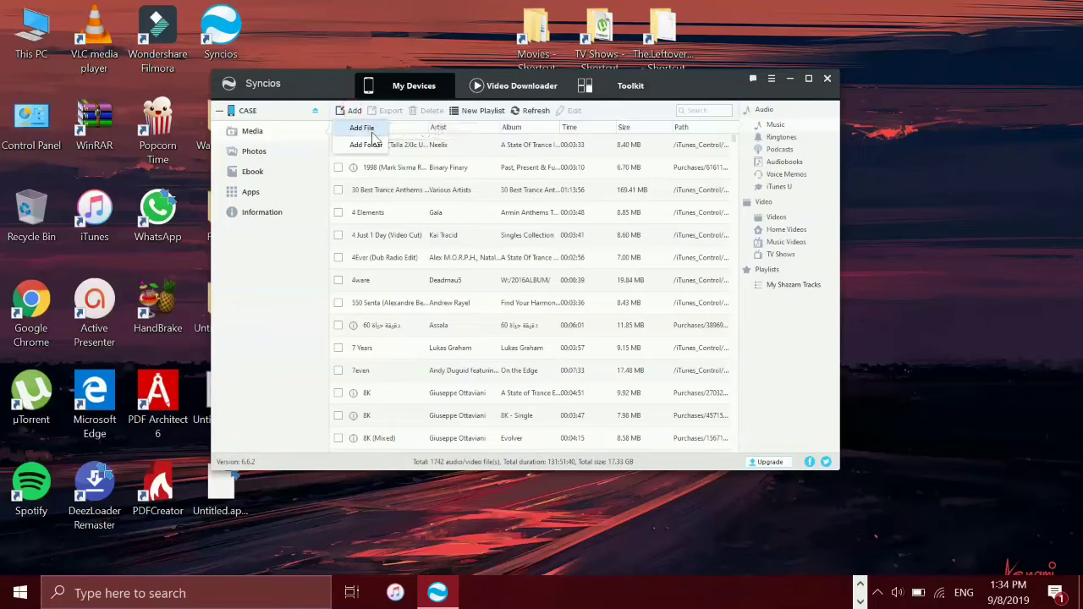
click(373, 144)
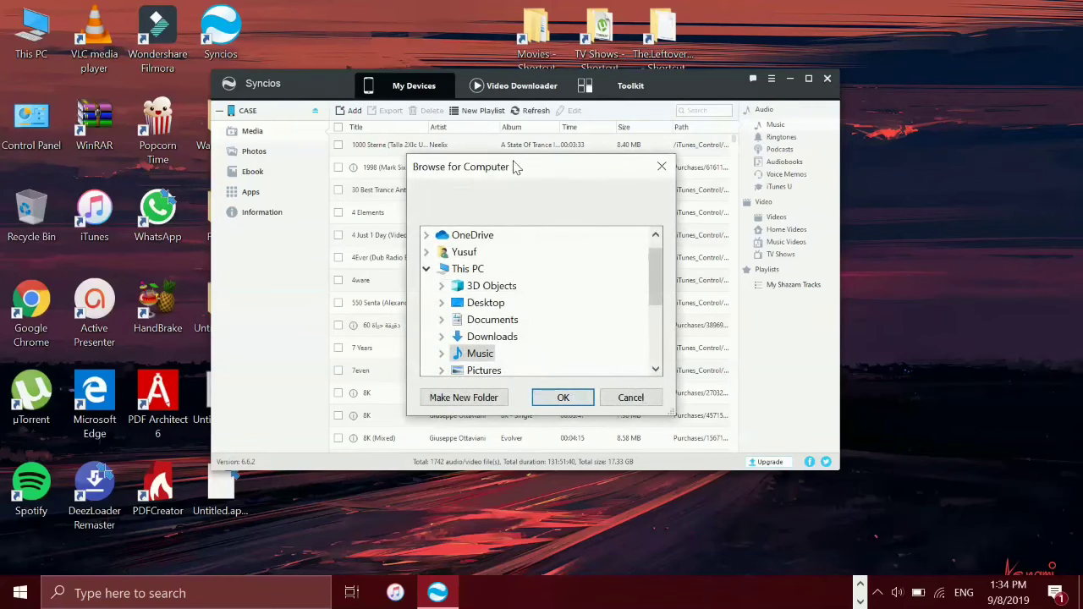
double_click(471, 354)
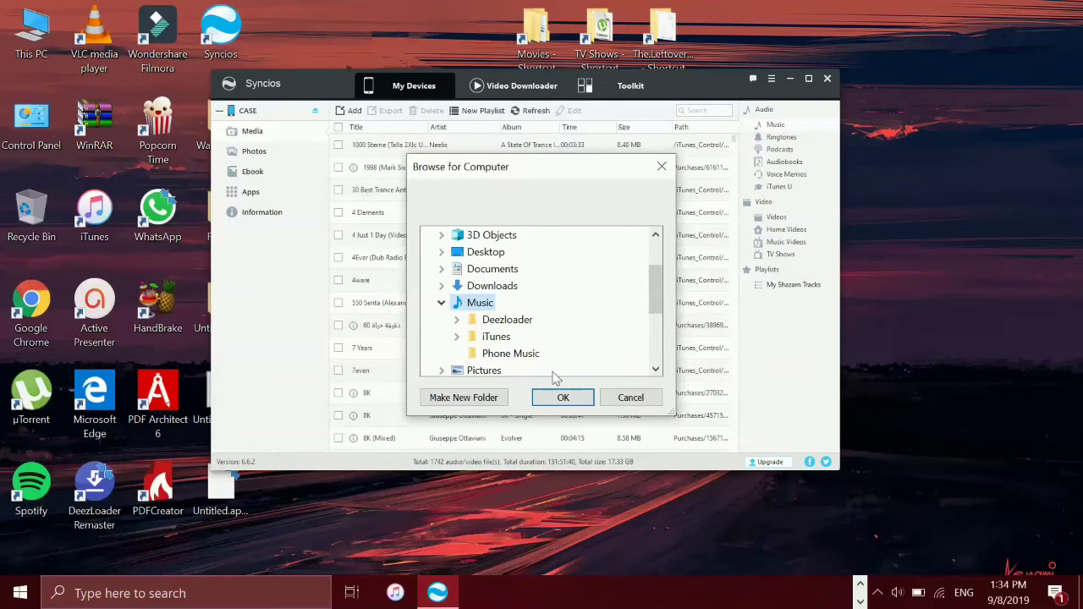
click(661, 166)
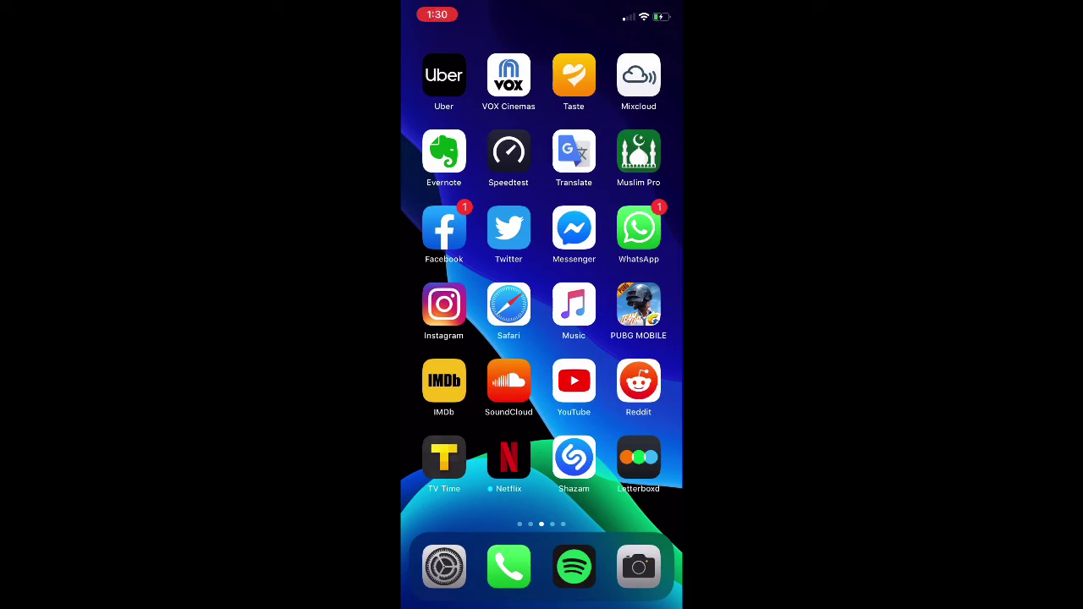
In the iPhone's Music app, search your library for "Embarg" and open the Embargo album by Cosmic Gate and Armin van Buuren
click(573, 304)
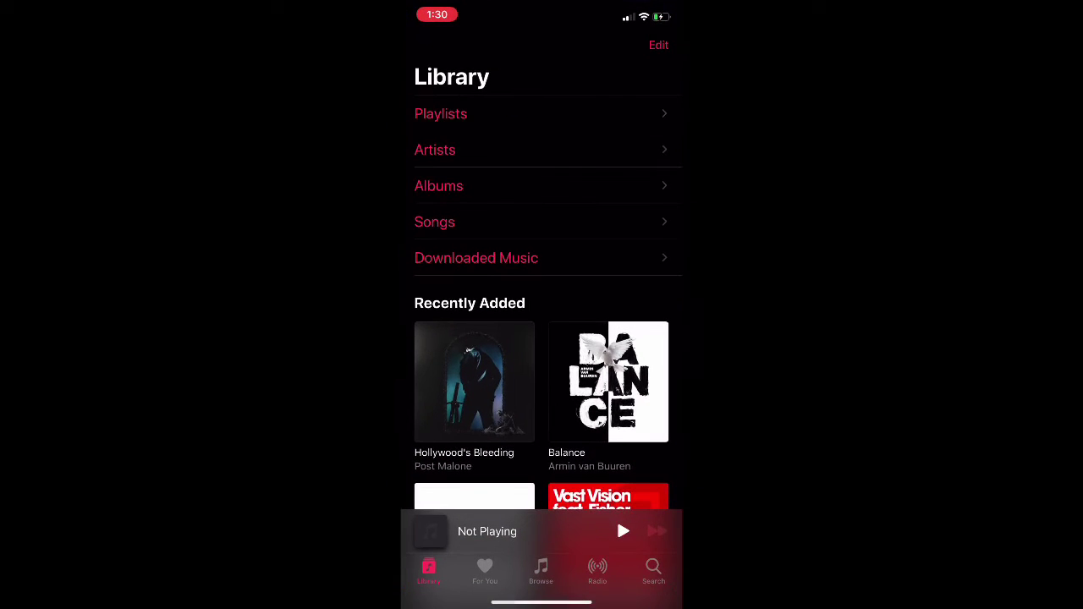
scroll(542, 338, down, 2)
click(653, 572)
click(524, 107)
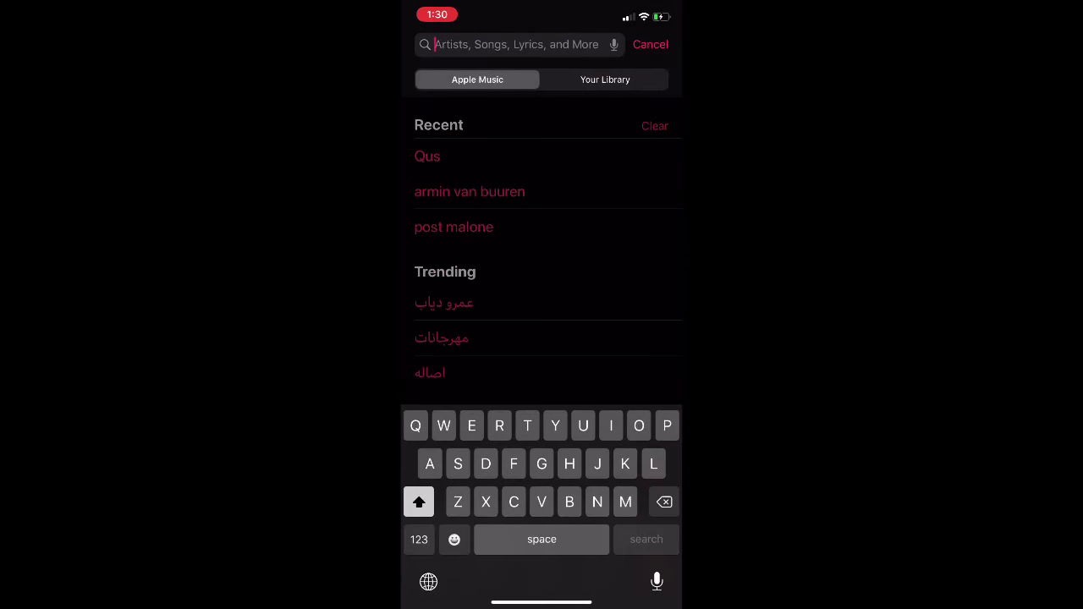
text(Embrac)
key(BackSpace)
key(BackSpace)
key(BackSpace)
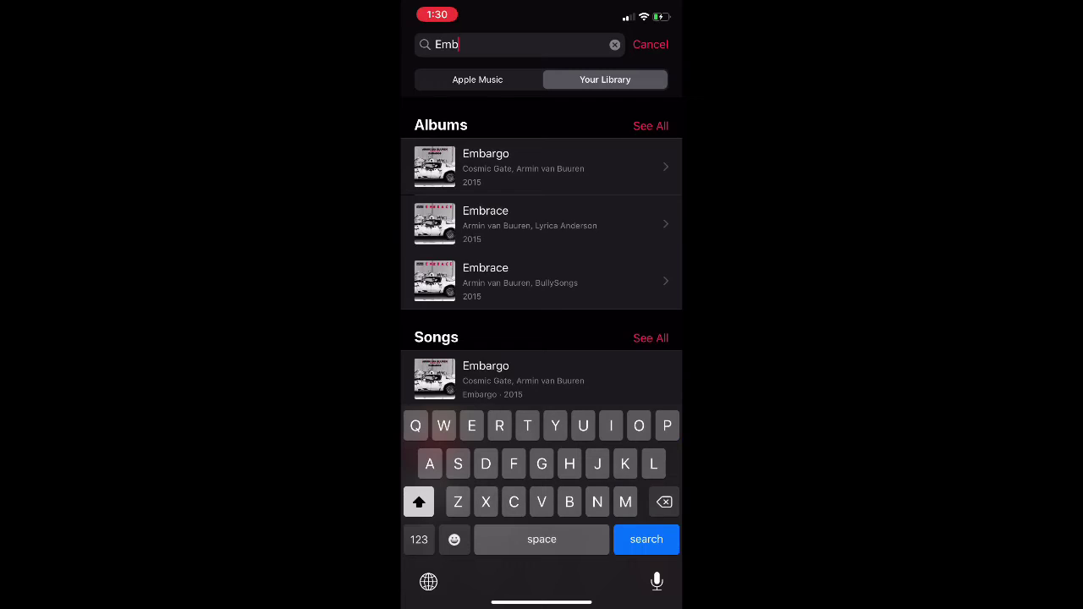
text(Arg)
click(525, 167)
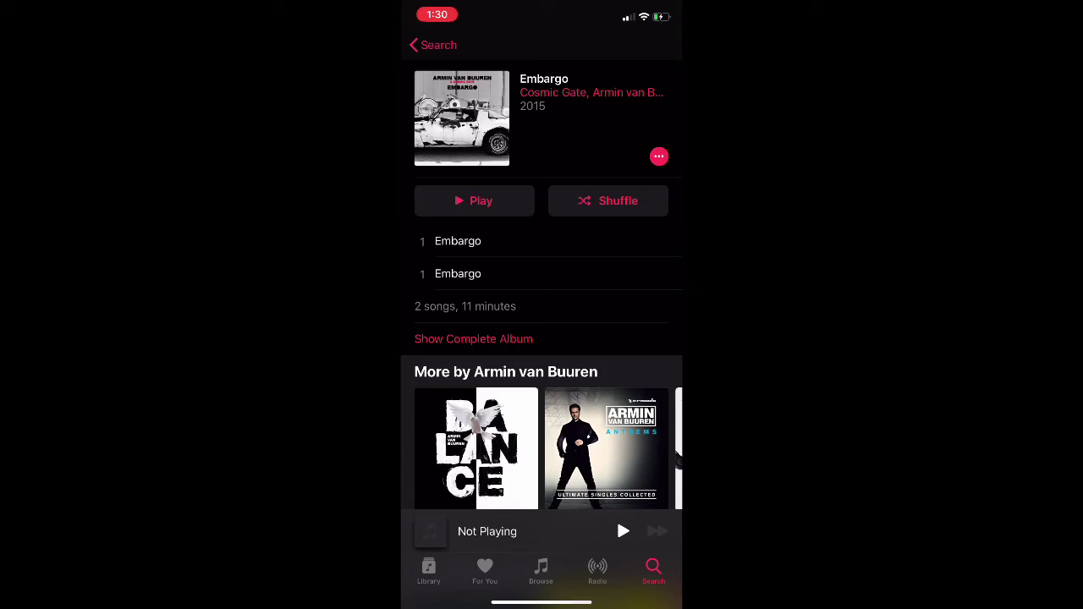
click(429, 571)
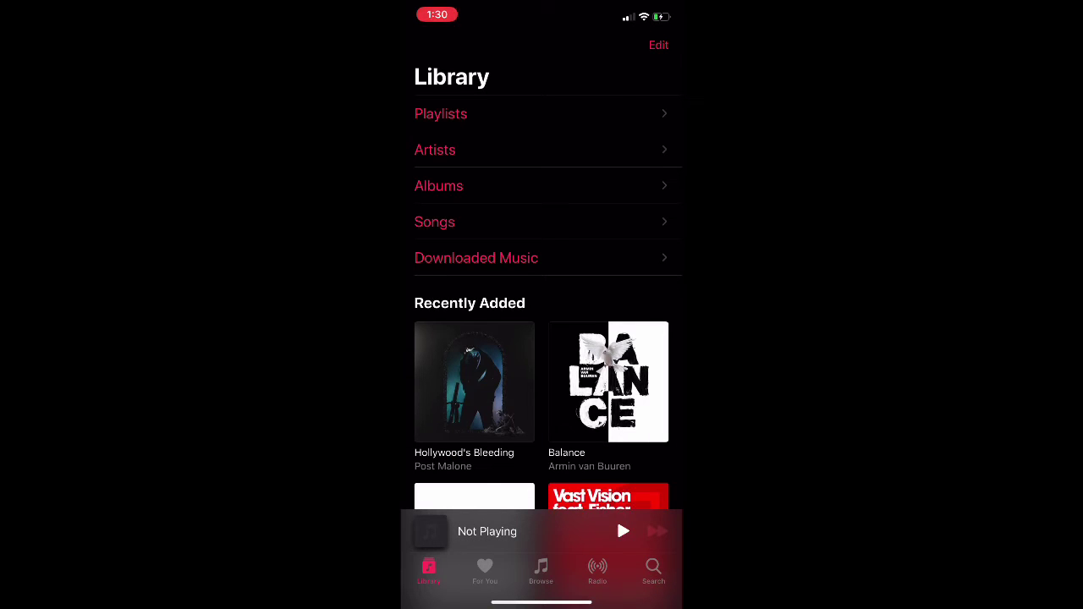
click(654, 571)
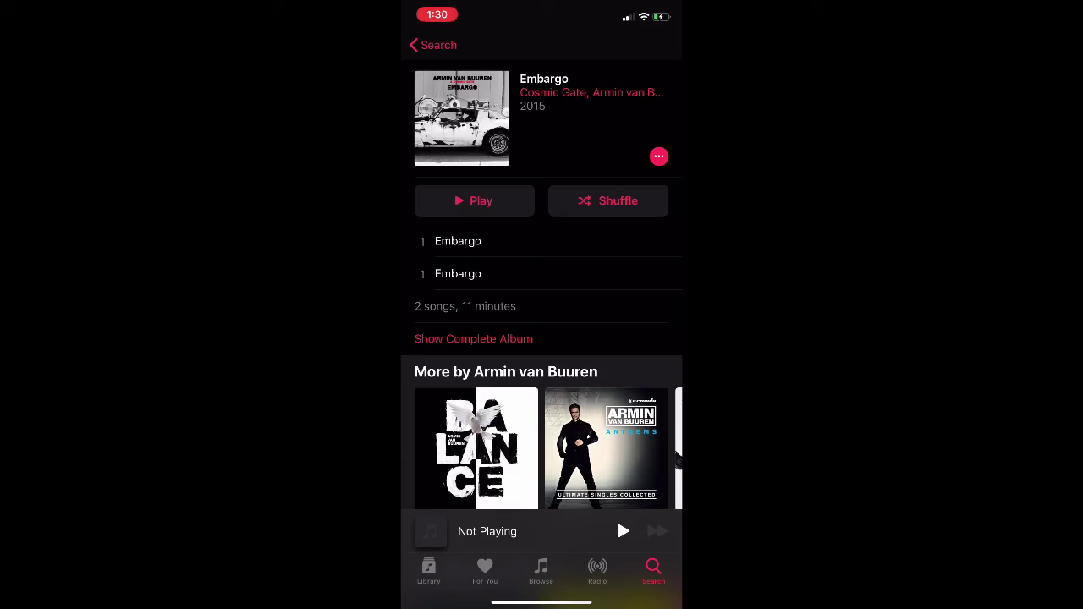